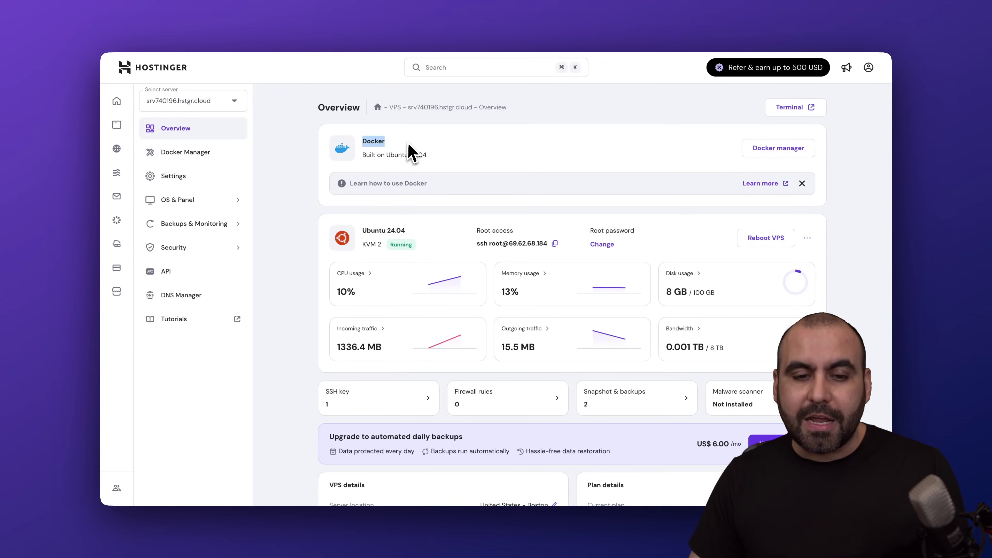
Step: Open the VPS's Docker Manager to list filebrowser, flowise, hoppscotch, ladybird and librechat
{"action": "left_click", "coordinate": [453, 148]}
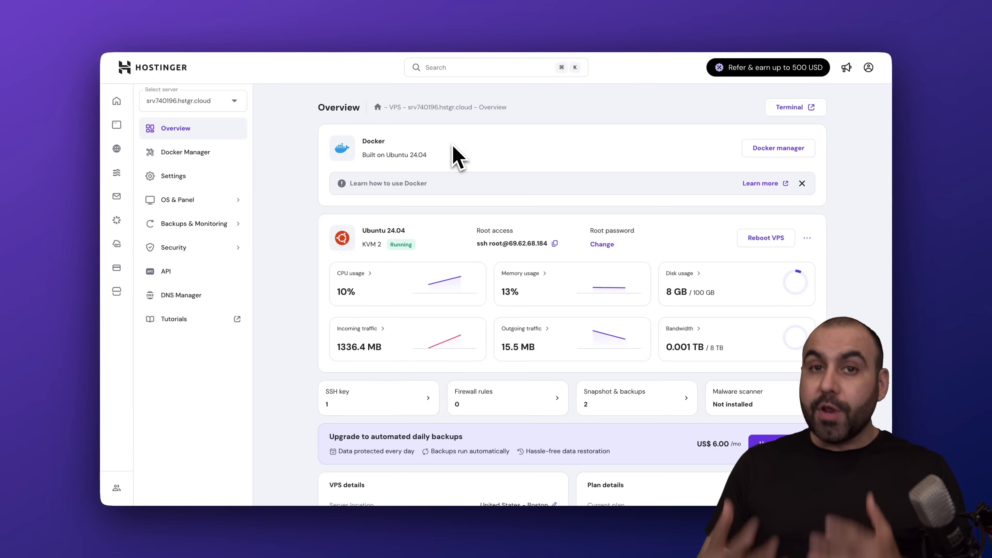
{"action": "left_click", "coordinate": [213, 155]}
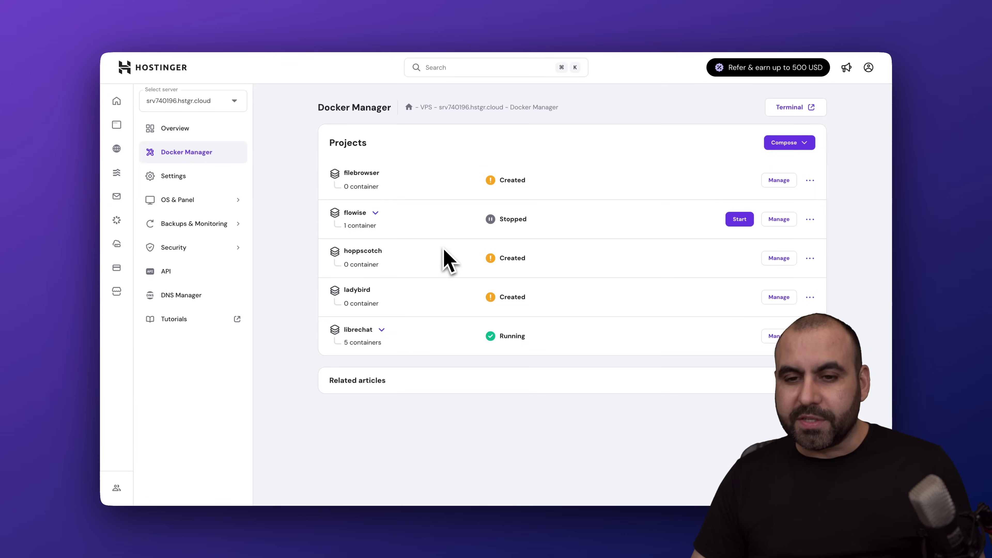
Step: Bring up the Hostinger homepage showing its Black Friday 80% off sale
{"action": "left_click", "coordinate": [680, 31]}
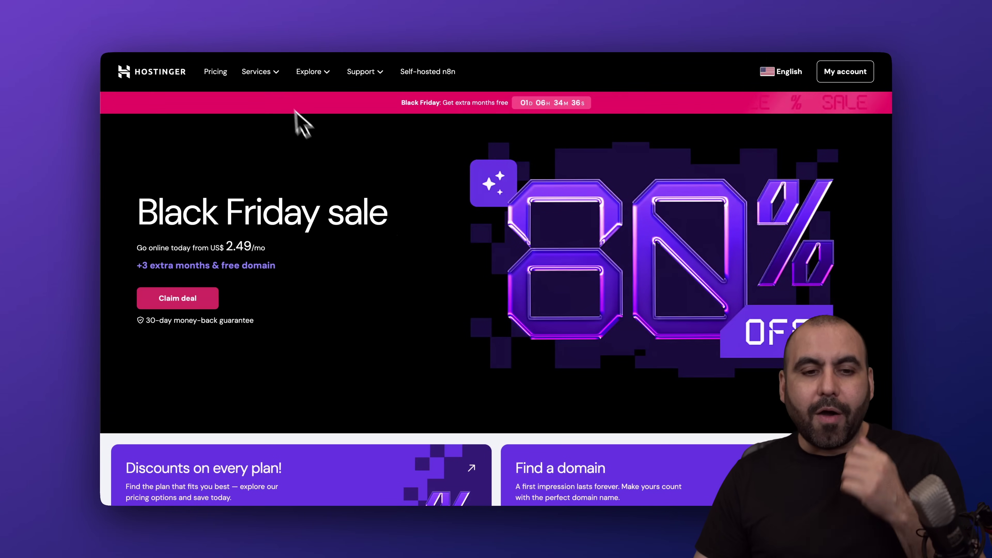
Step: Go to the VPS hosting page from Services and choose the KVM 2 plan
{"action": "left_click", "coordinate": [276, 80]}
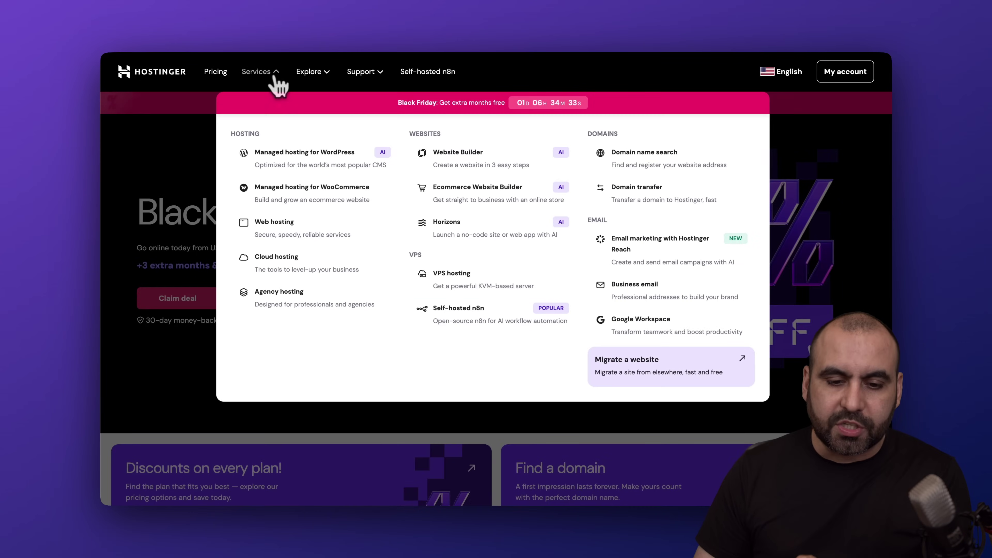
{"action": "left_click", "coordinate": [472, 283]}
{"action": "scroll", "coordinate": [534, 299], "scroll_direction": "down", "scroll_amount": 10}
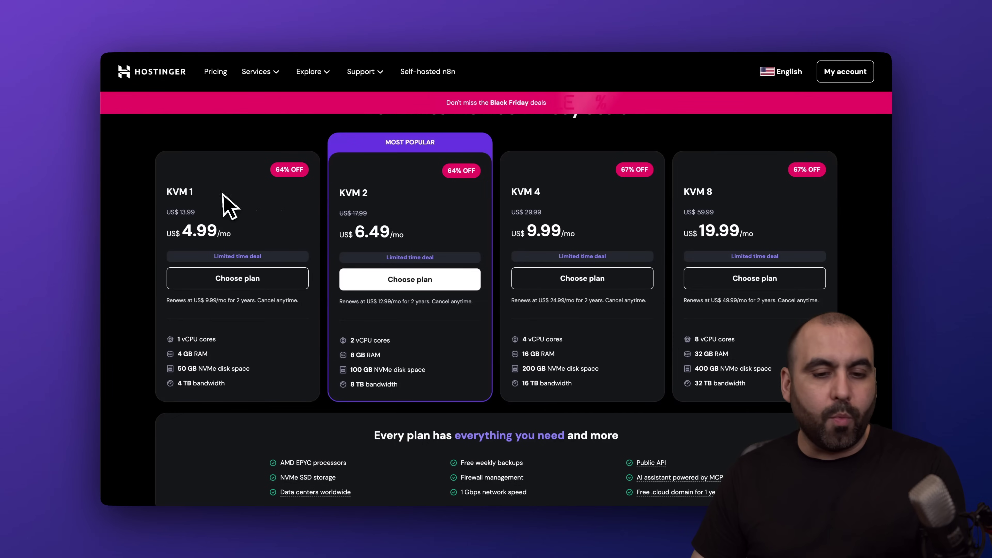
{"action": "left_click", "coordinate": [409, 279]}
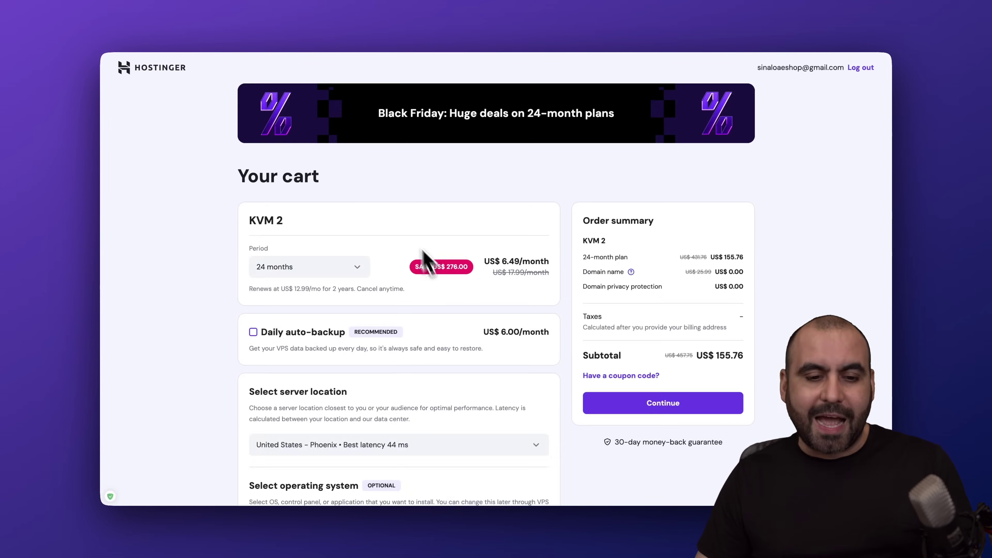
Step: Keep the KVM 2 cart on 24 months at US$ 6.49/month and reveal the coupon field
{"action": "left_click", "coordinate": [358, 268]}
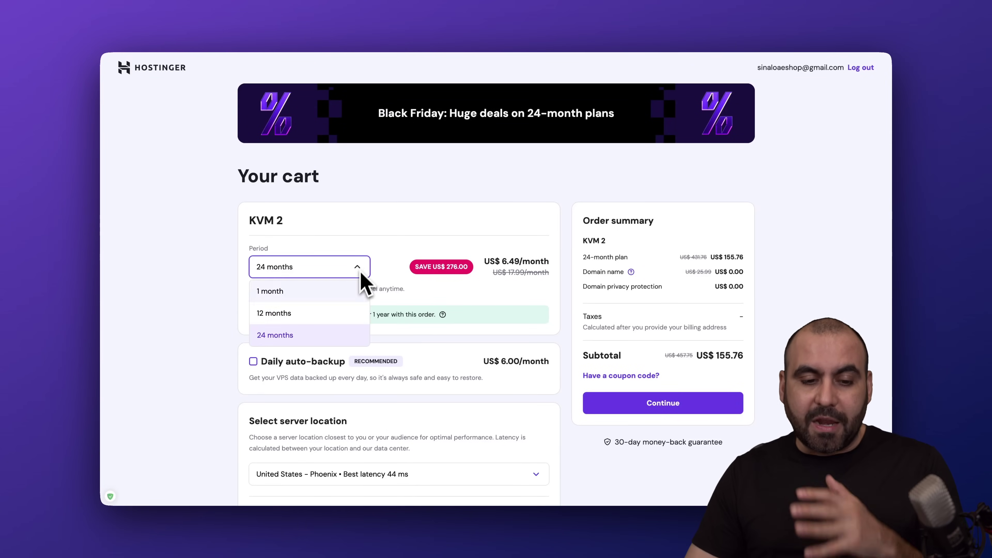
{"action": "left_click", "coordinate": [310, 333]}
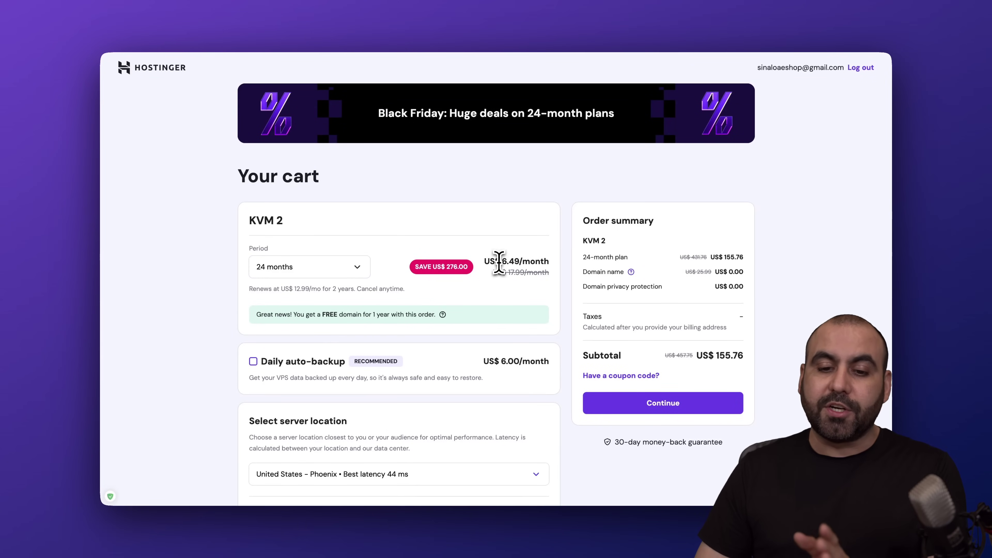
{"action": "left_click_drag", "start_coordinate": [499, 261], "coordinate": [539, 263]}
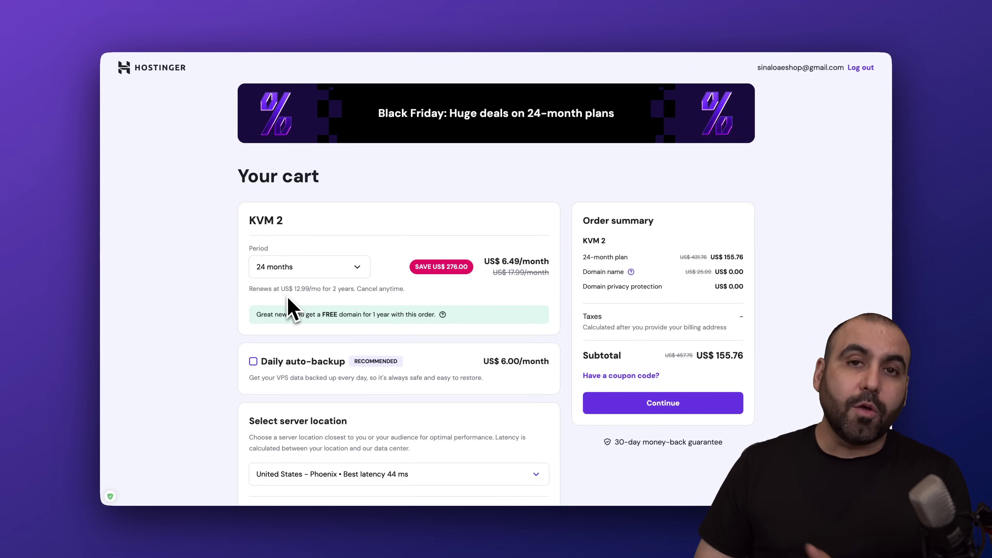
{"action": "scroll", "coordinate": [361, 332], "scroll_direction": "down", "scroll_amount": 3}
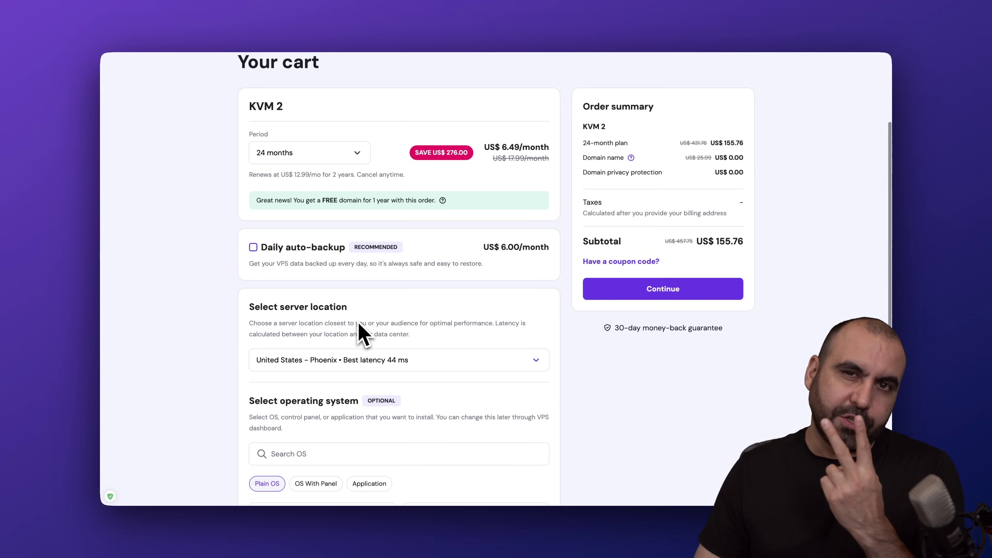
{"action": "scroll", "coordinate": [365, 332], "scroll_direction": "down", "scroll_amount": 1}
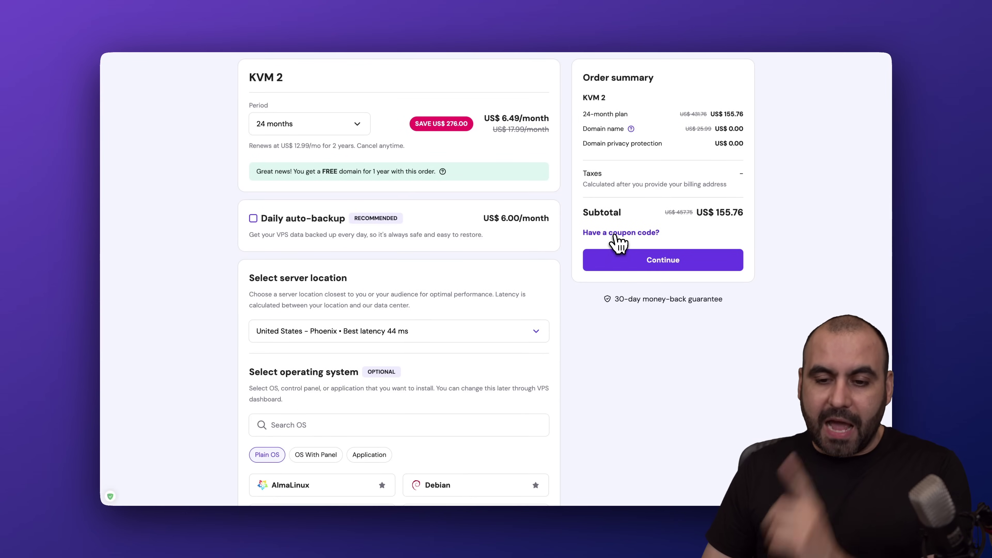
{"action": "left_click", "coordinate": [619, 233]}
Step: Apply coupon SAASMASTER, cutting KVM 2 to US$ 5.84/month and the subtotal to US$ 140.18
{"action": "left_click", "coordinate": [619, 274]}
{"action": "type", "text": "SAASM"}
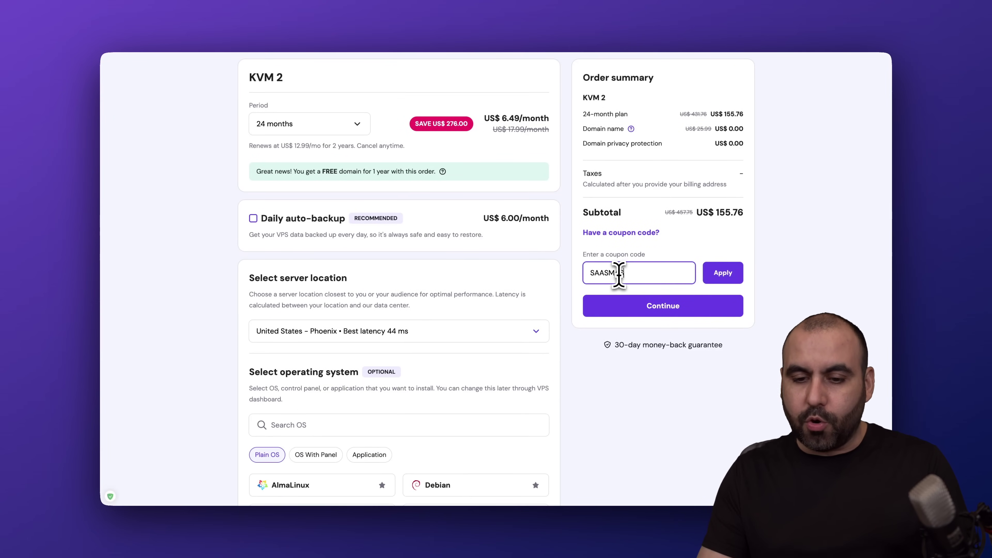
{"action": "type", "text": "ASTER"}
{"action": "left_click", "coordinate": [722, 273]}
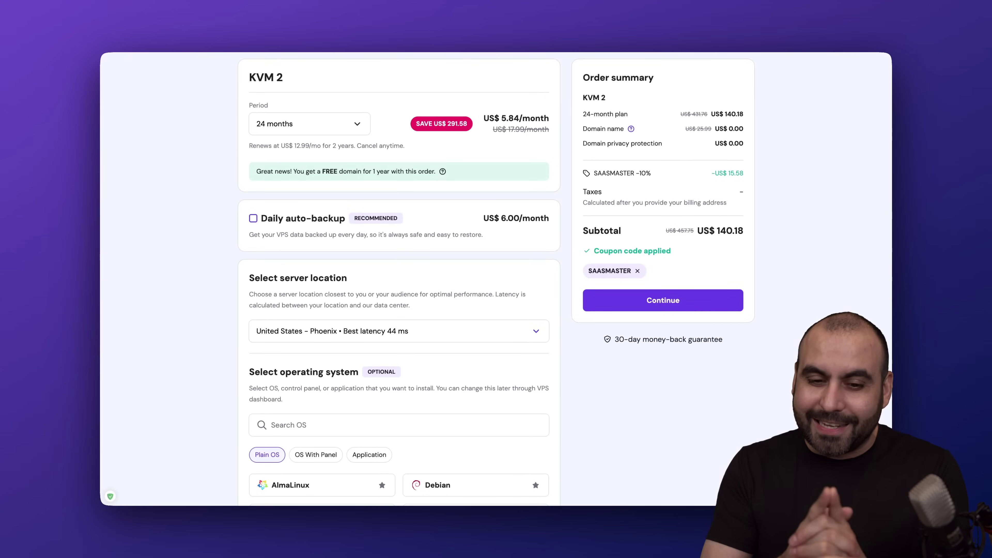
Step: Keep Phoenix as server location and preview the Docker application image without selecting it
{"action": "scroll", "coordinate": [729, 257], "scroll_direction": "down", "scroll_amount": 4}
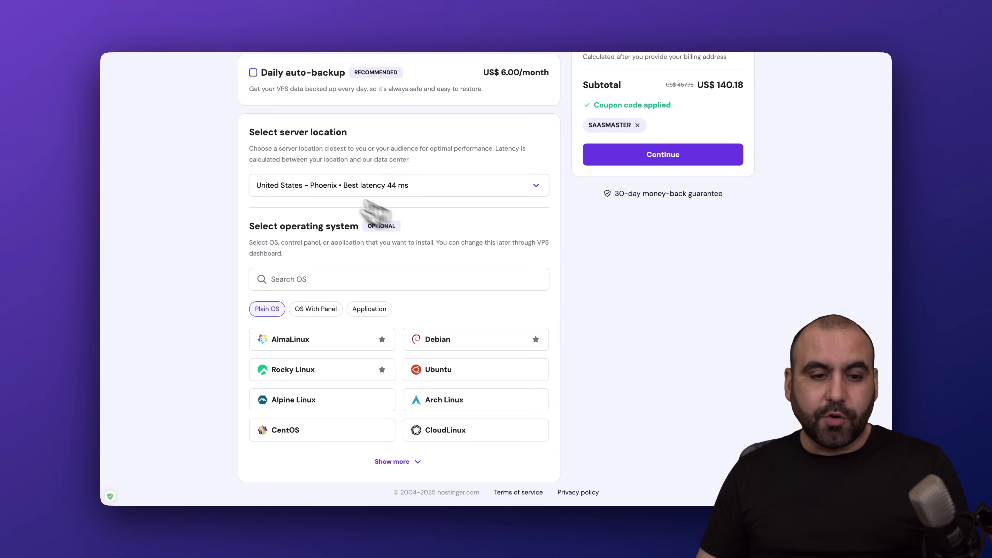
{"action": "left_click", "coordinate": [313, 191]}
{"action": "left_click", "coordinate": [240, 221]}
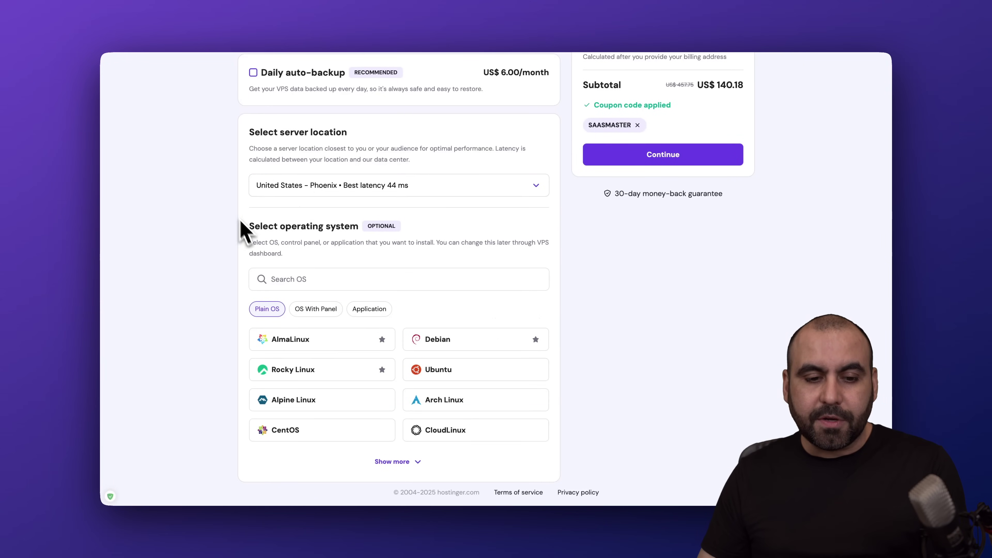
{"action": "left_click", "coordinate": [367, 310]}
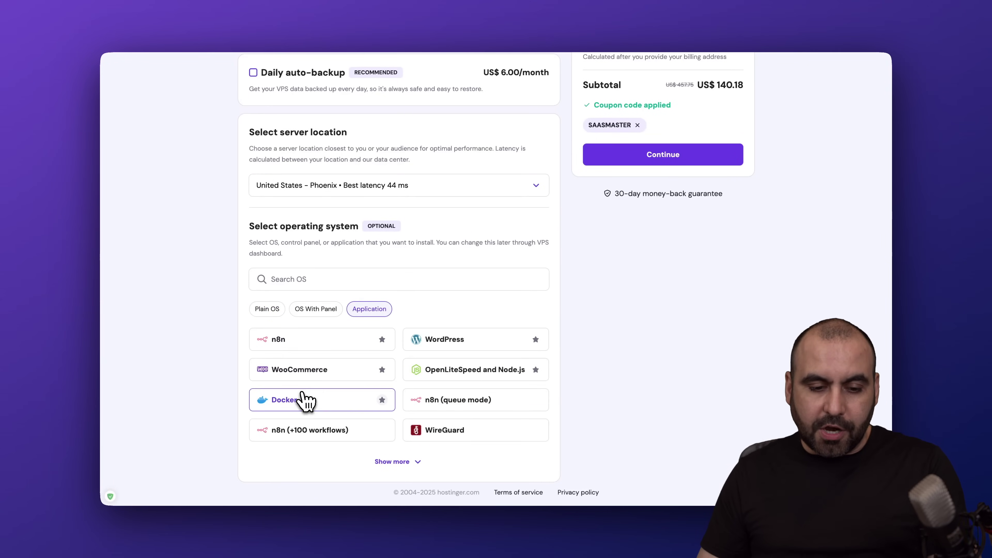
{"action": "left_click", "coordinate": [305, 400]}
{"action": "left_click", "coordinate": [571, 348]}
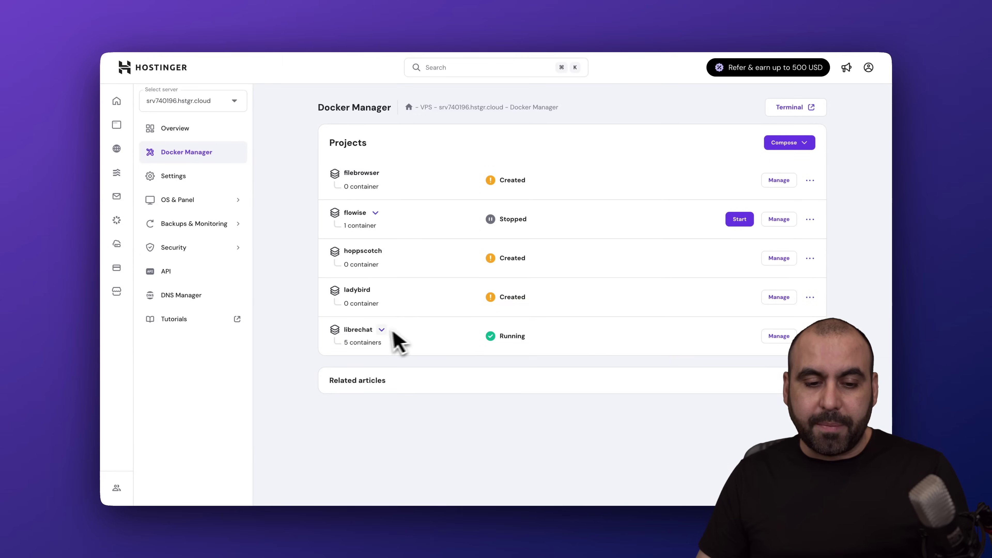
Step: Inspect the librechat project's compose as YAML, its container logs, then the visual container list
{"action": "left_click", "coordinate": [767, 337]}
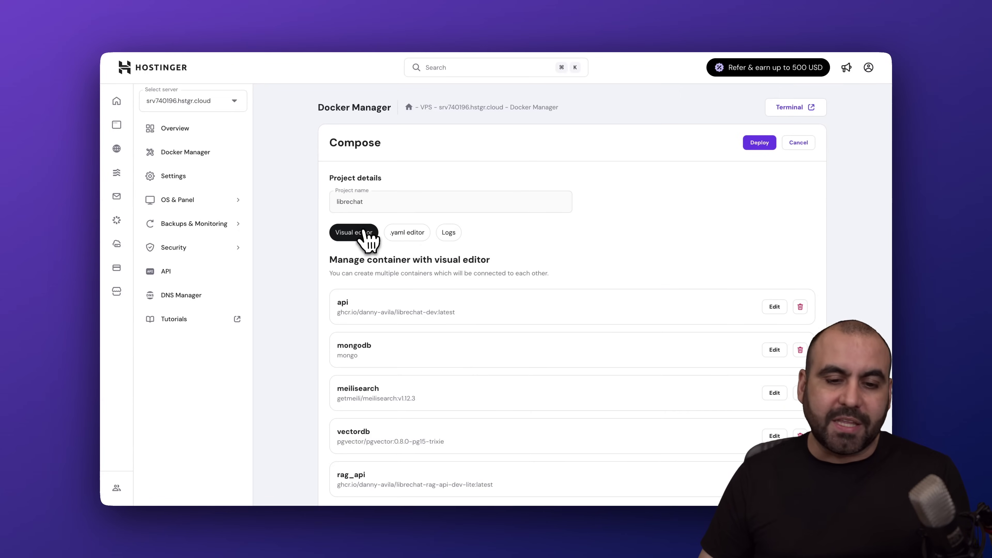
{"action": "scroll", "coordinate": [376, 256], "scroll_direction": "down", "scroll_amount": 2}
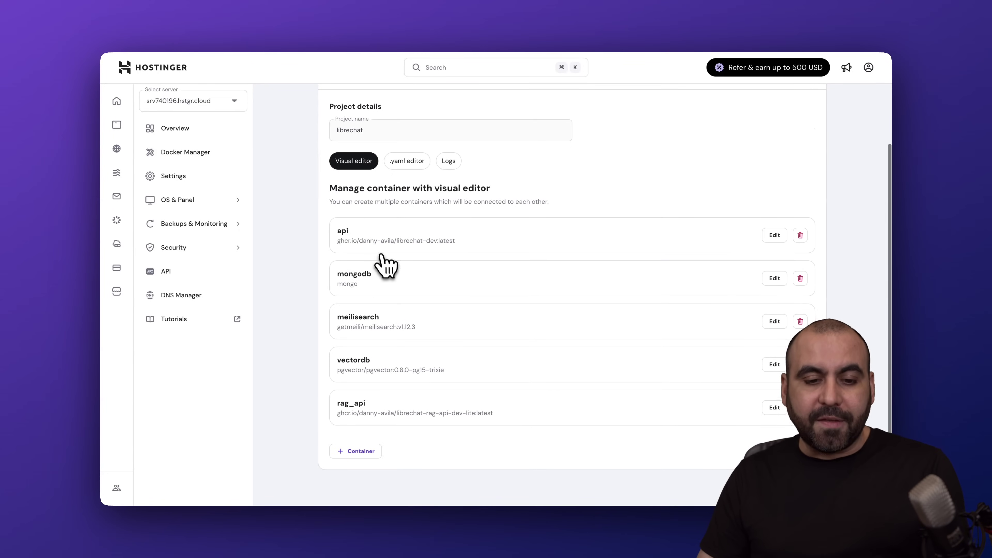
{"action": "left_click", "coordinate": [420, 169]}
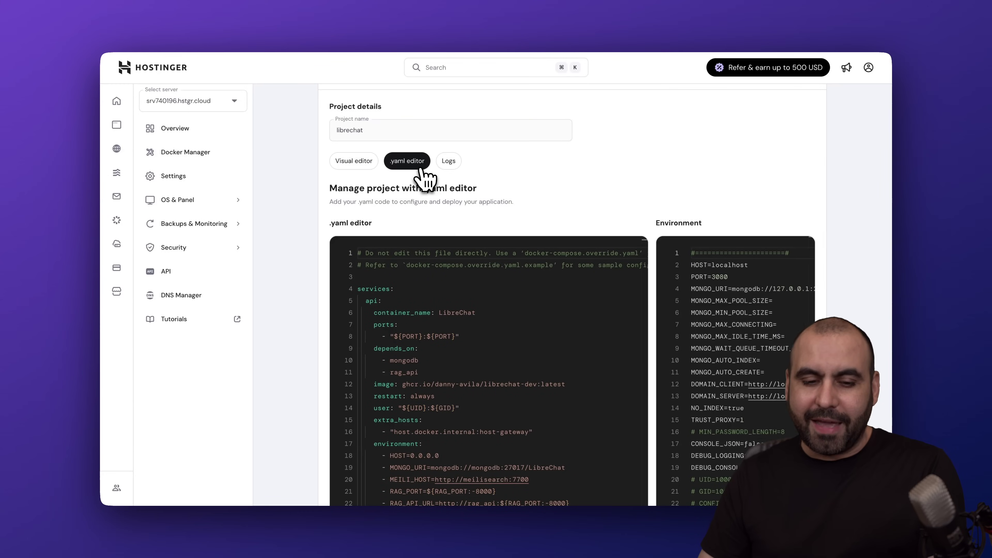
{"action": "left_click", "coordinate": [455, 163]}
{"action": "left_click", "coordinate": [369, 162]}
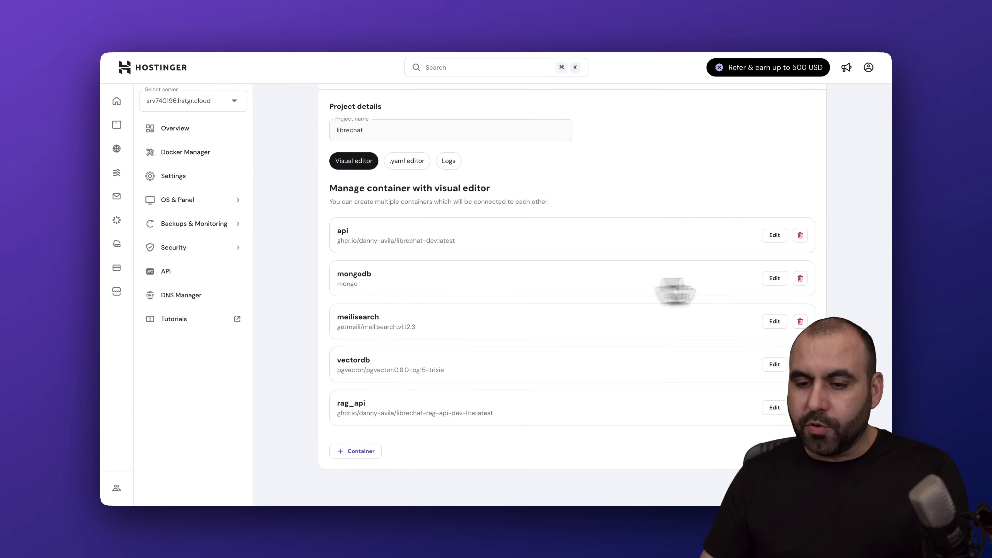
Step: Review the mongodb container's settings, then exit the librechat editor without saving anything
{"action": "left_click", "coordinate": [775, 278]}
{"action": "scroll", "coordinate": [538, 372], "scroll_direction": "down", "scroll_amount": 3}
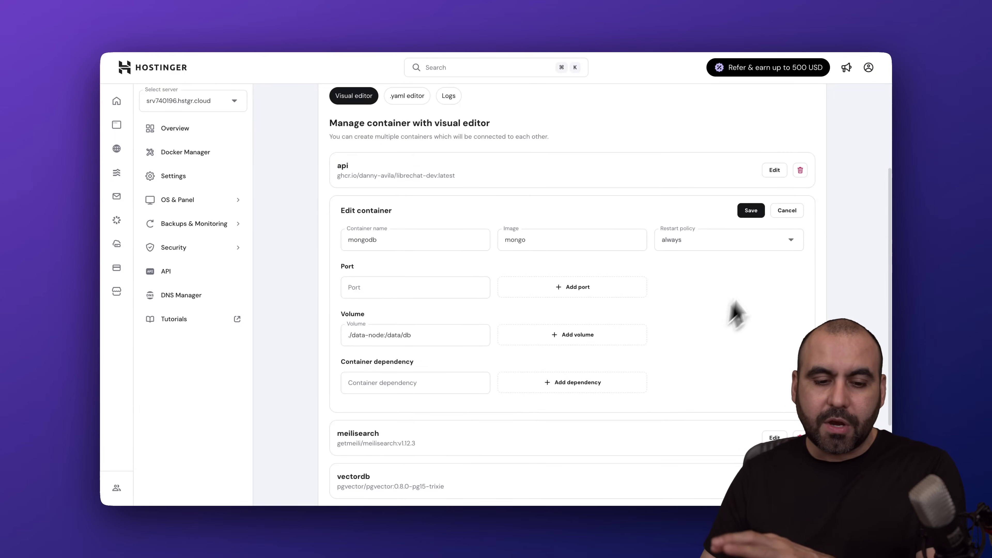
{"action": "left_click", "coordinate": [786, 212]}
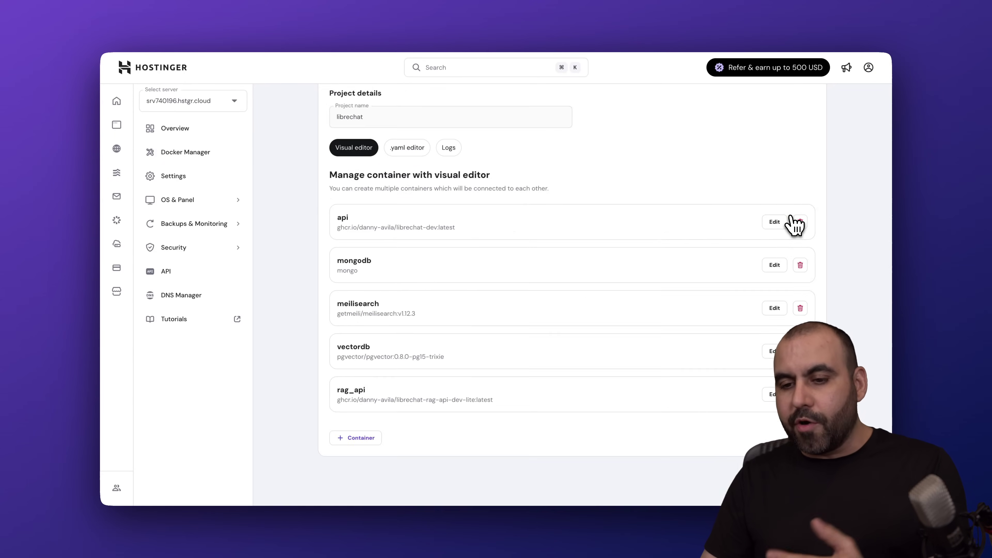
{"action": "scroll", "coordinate": [543, 334], "scroll_direction": "up", "scroll_amount": 3}
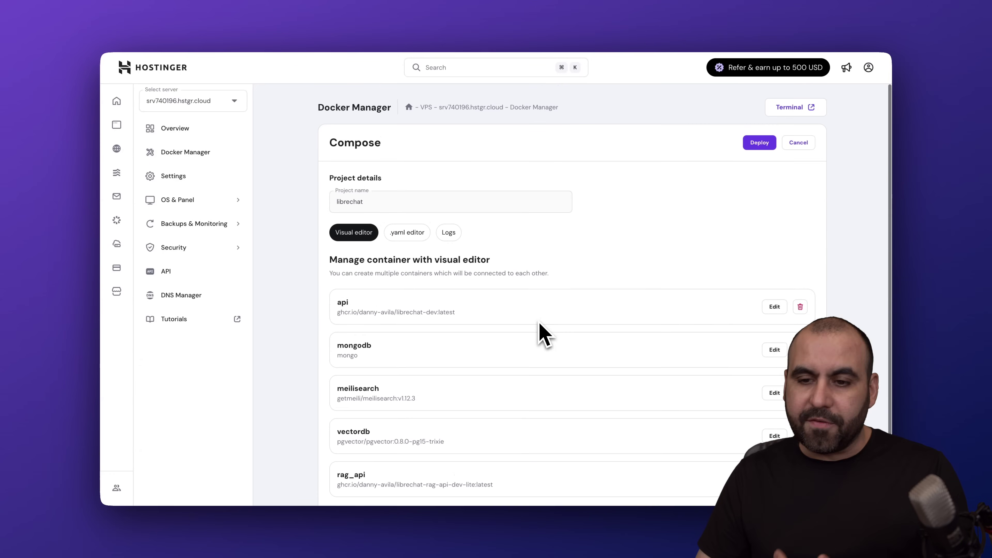
{"action": "left_click", "coordinate": [798, 143]}
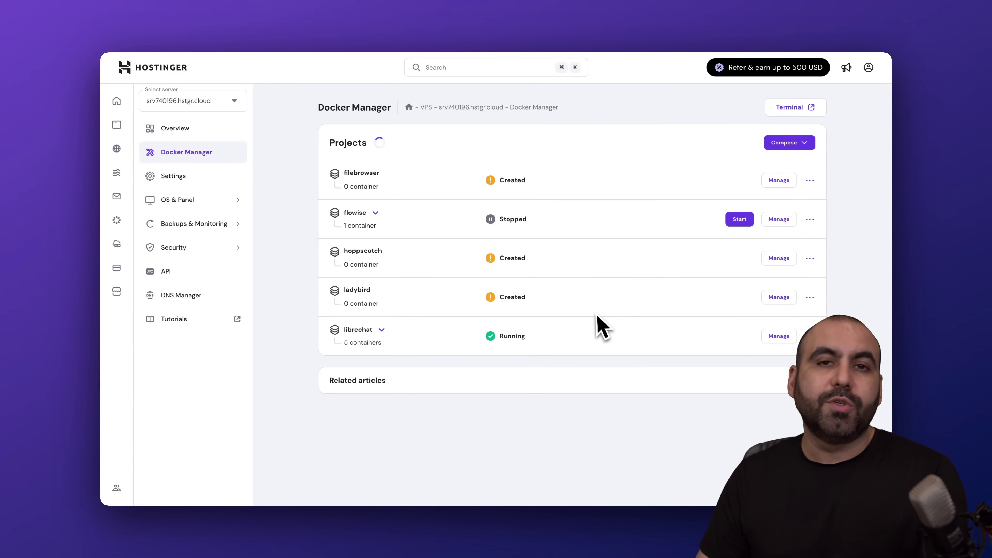
Step: Start a new project via Compose from URL and focus its empty URL field
{"action": "left_click", "coordinate": [786, 144]}
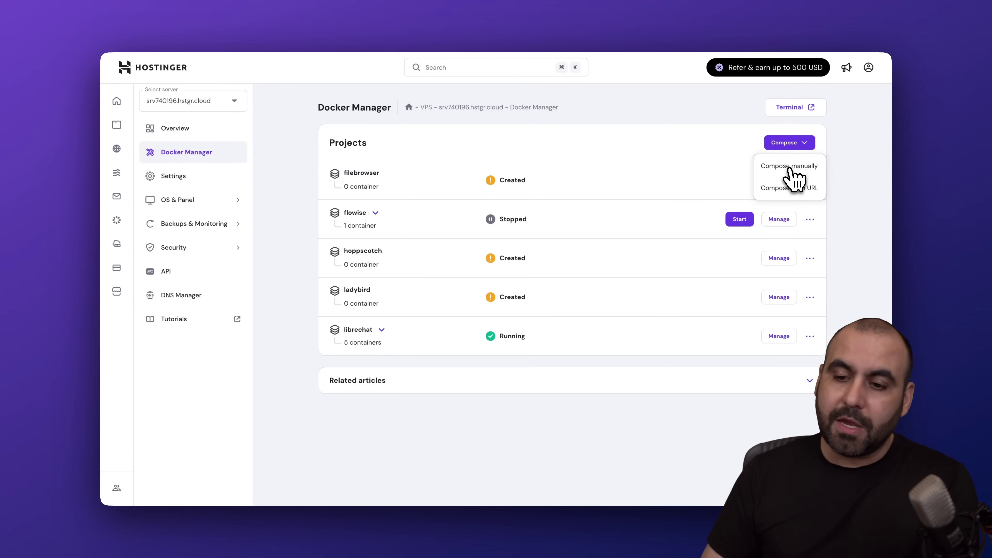
{"action": "left_click", "coordinate": [796, 188]}
{"action": "left_click", "coordinate": [408, 217]}
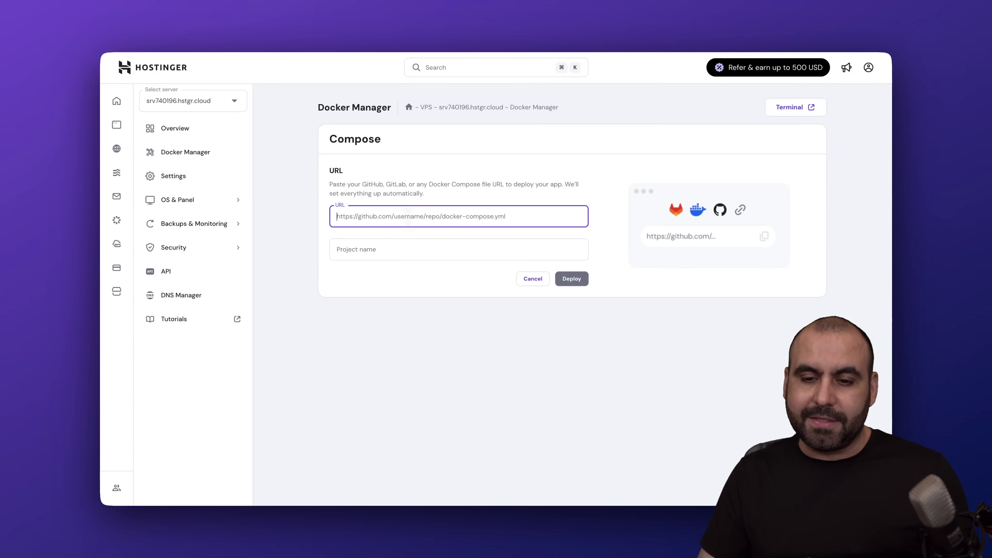
Step: Find louislam/uptime-kuma in GitHub's trending repositories and show its HTTPS clone URL
{"action": "left_click", "coordinate": [756, 36]}
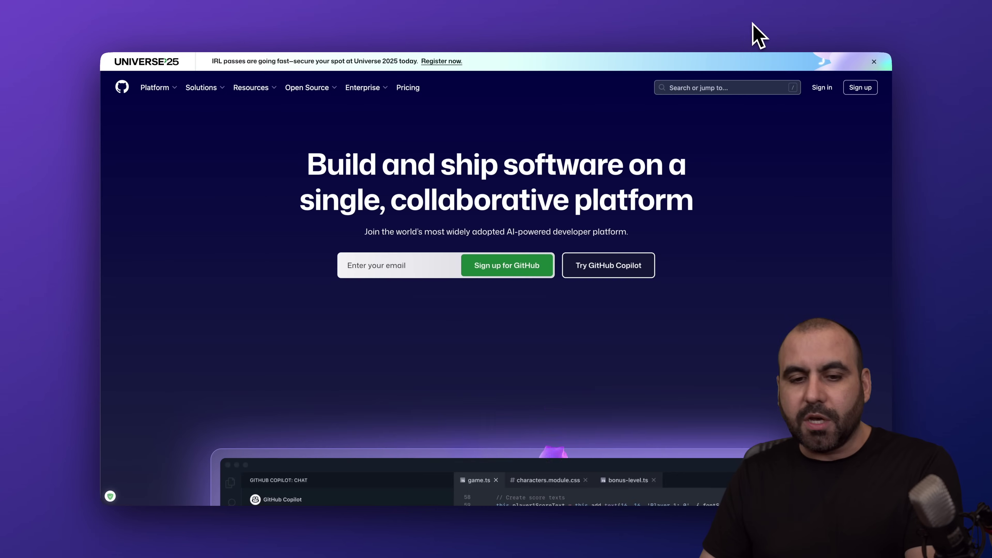
{"action": "mouse_move", "coordinate": [336, 93]}
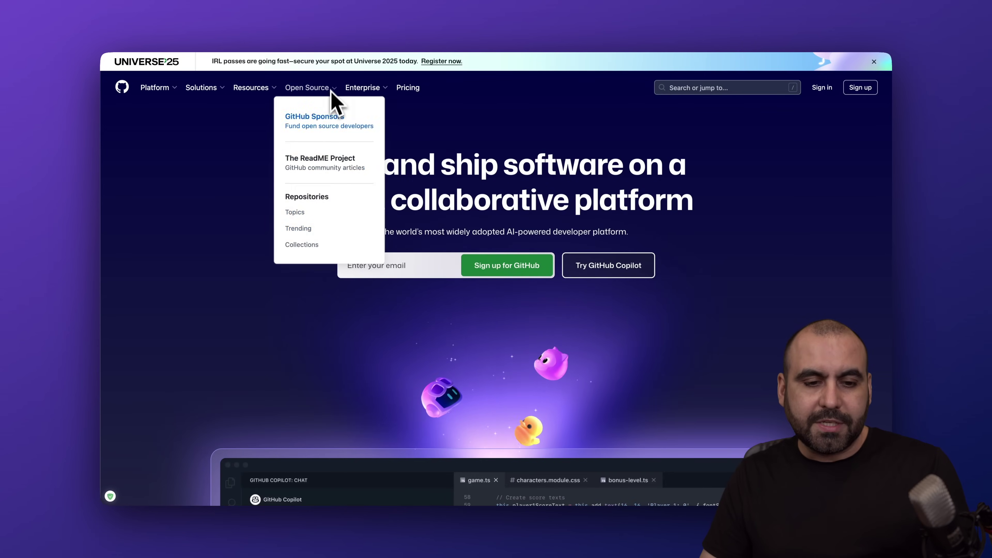
{"action": "left_click", "coordinate": [305, 232]}
{"action": "scroll", "coordinate": [357, 358], "scroll_direction": "down", "scroll_amount": 5}
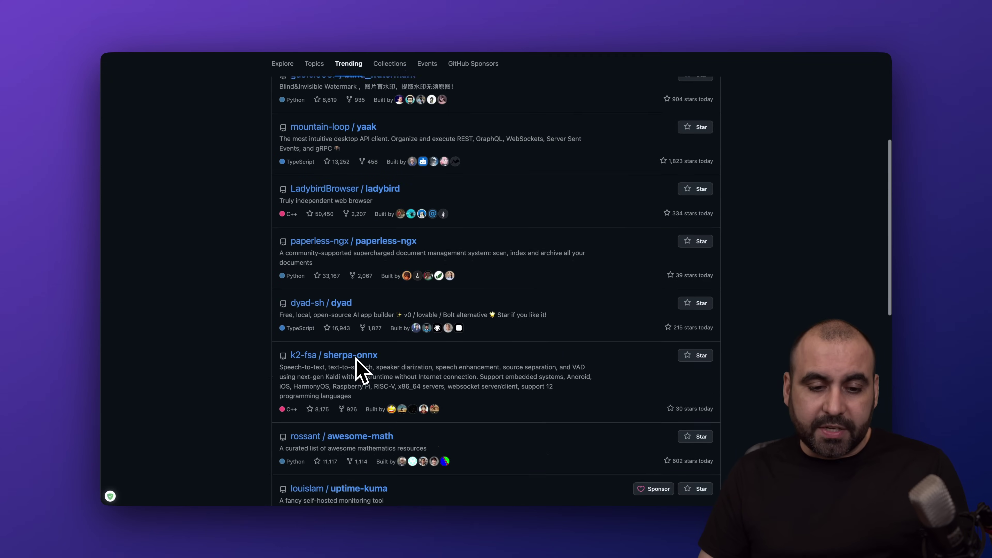
{"action": "scroll", "coordinate": [356, 358], "scroll_direction": "down", "scroll_amount": 5}
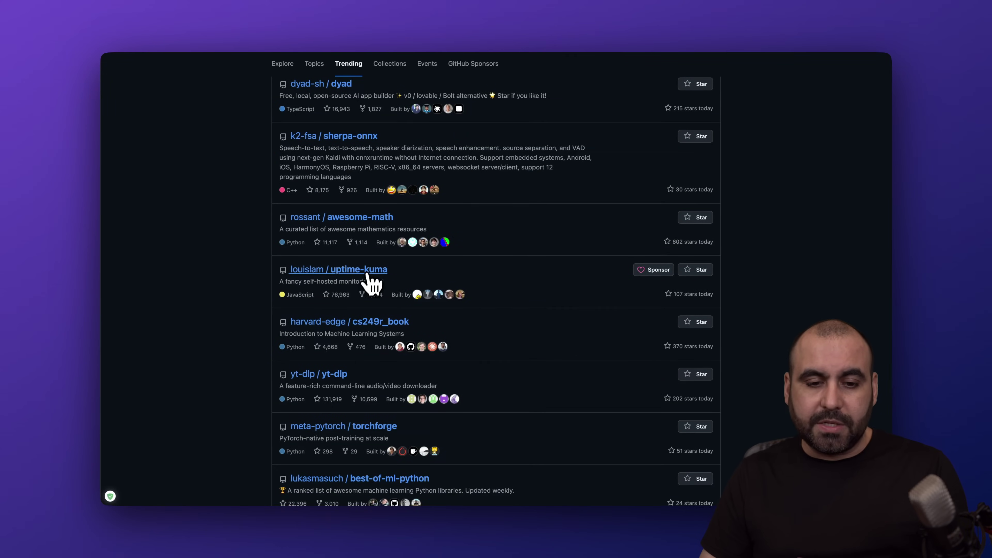
{"action": "left_click", "coordinate": [369, 271]}
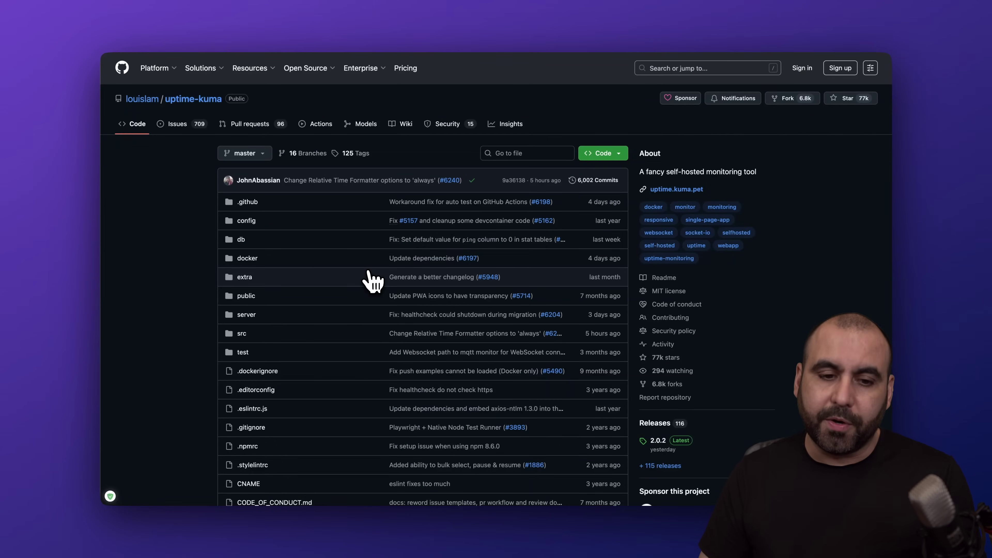
{"action": "left_click", "coordinate": [592, 153]}
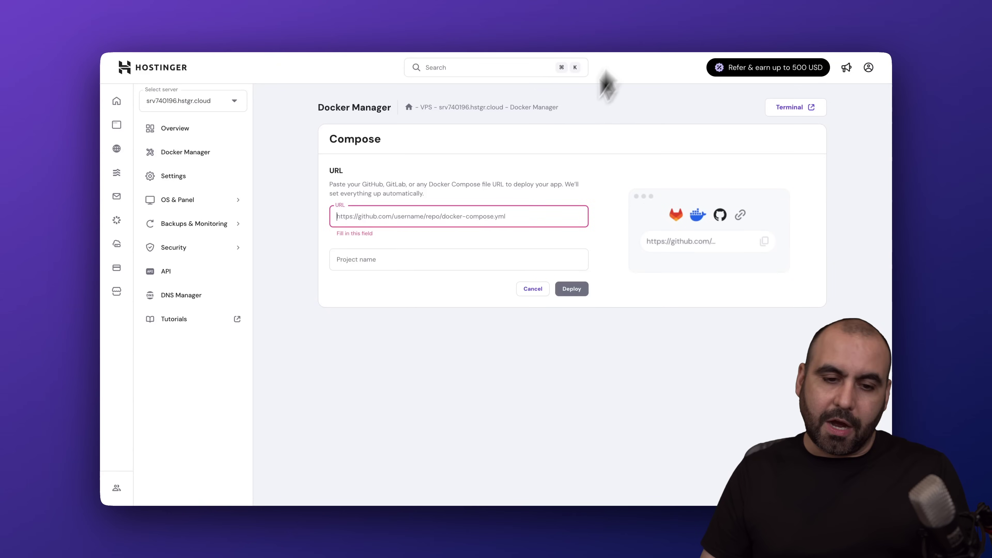
Step: Paste the uptime-kuma repo URL, strip '.git' from the project name, and deploy it
{"action": "left_click", "coordinate": [452, 219]}
{"action": "type", "text": "https://github.com/louislam/uptime-kuma.git"}
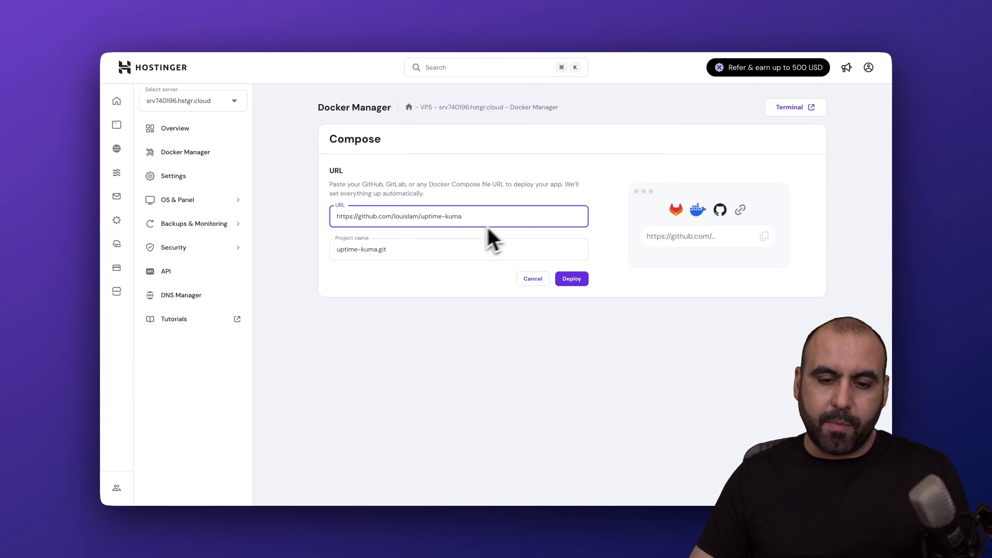
{"action": "left_click", "coordinate": [431, 250]}
{"action": "key", "text": "BackSpace"}
{"action": "key", "text": "BackSpace"}
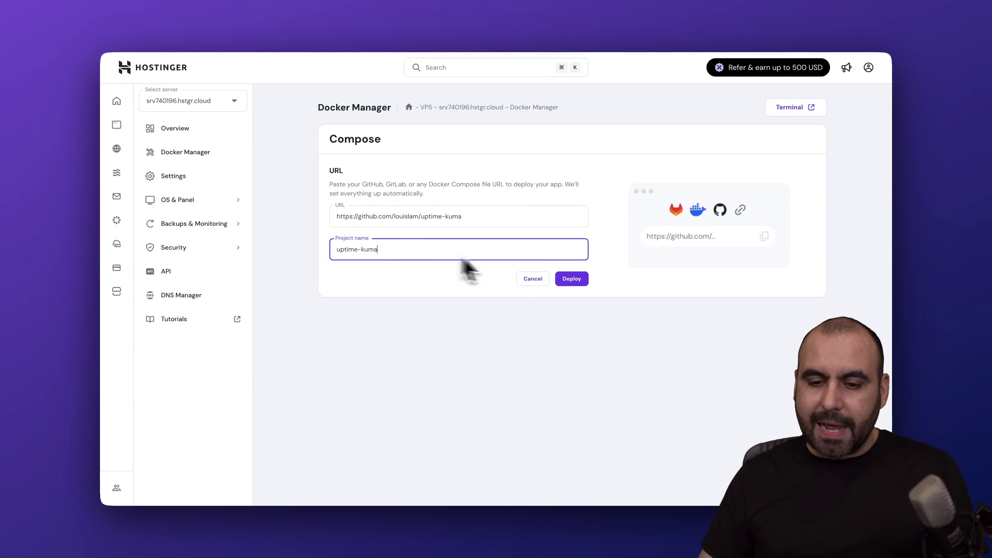
{"action": "left_click", "coordinate": [571, 278]}
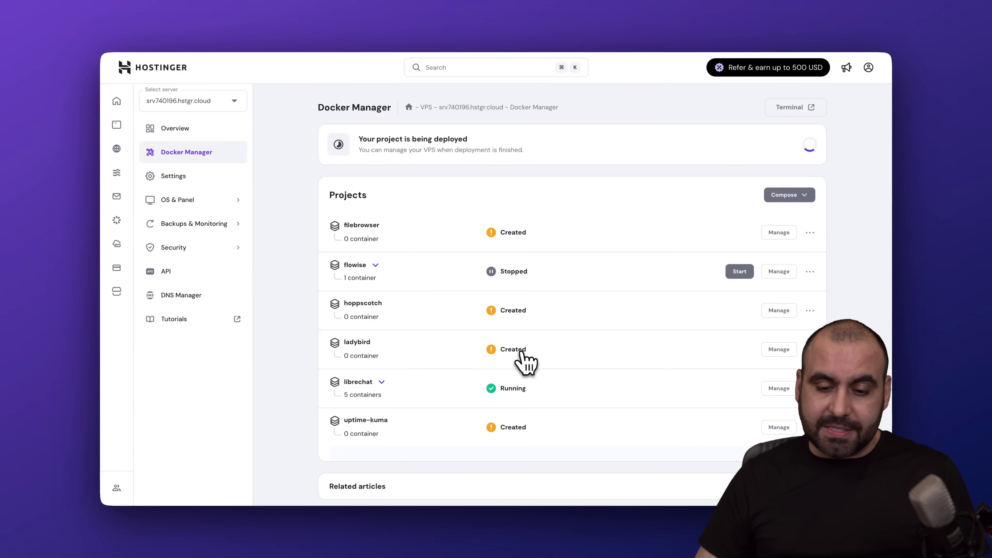
{"action": "scroll", "coordinate": [526, 362], "scroll_direction": "down", "scroll_amount": 2}
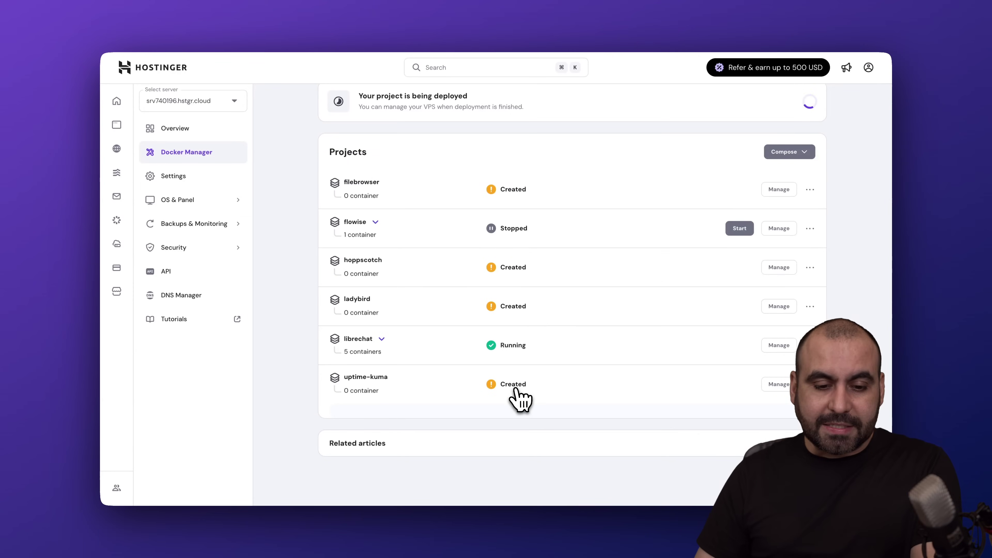
Step: Review the KVM 2 server's CPU, memory and traffic charts on the VPS Overview page
{"action": "left_click", "coordinate": [195, 129]}
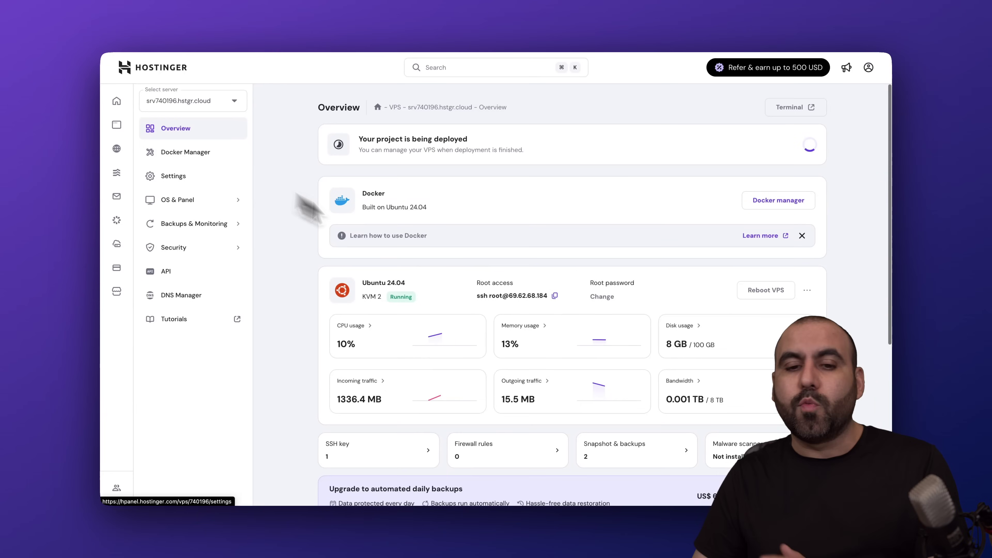
{"action": "scroll", "coordinate": [561, 305], "scroll_direction": "down", "scroll_amount": 2}
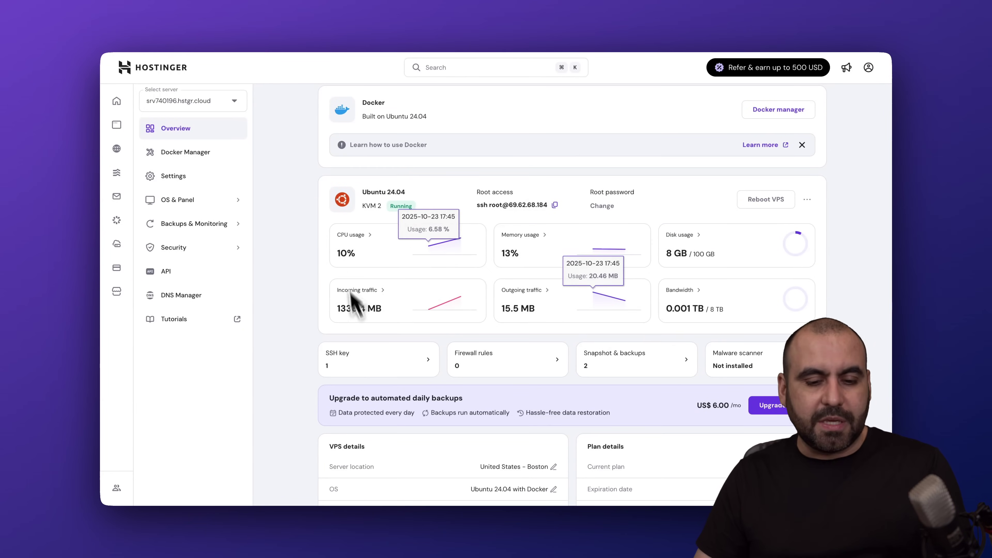
{"action": "scroll", "coordinate": [534, 375], "scroll_direction": "down", "scroll_amount": 1}
{"action": "scroll", "coordinate": [538, 382], "scroll_direction": "down", "scroll_amount": 2}
{"action": "scroll", "coordinate": [507, 359], "scroll_direction": "up", "scroll_amount": 5}
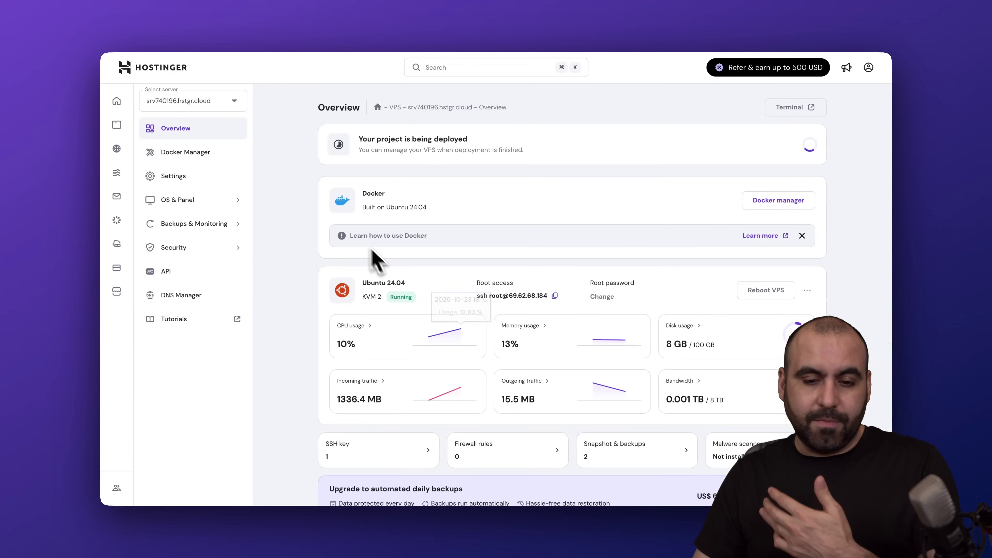
Step: Open the running uptime-kuma web interface on port 3001 and choose Embedded MariaDB
{"action": "left_click", "coordinate": [215, 154]}
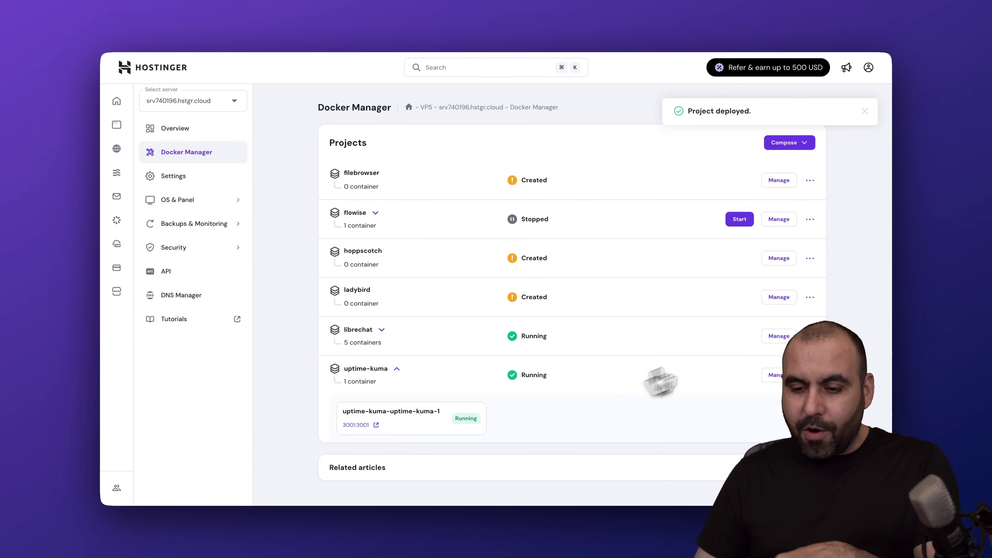
{"action": "left_click", "coordinate": [375, 428]}
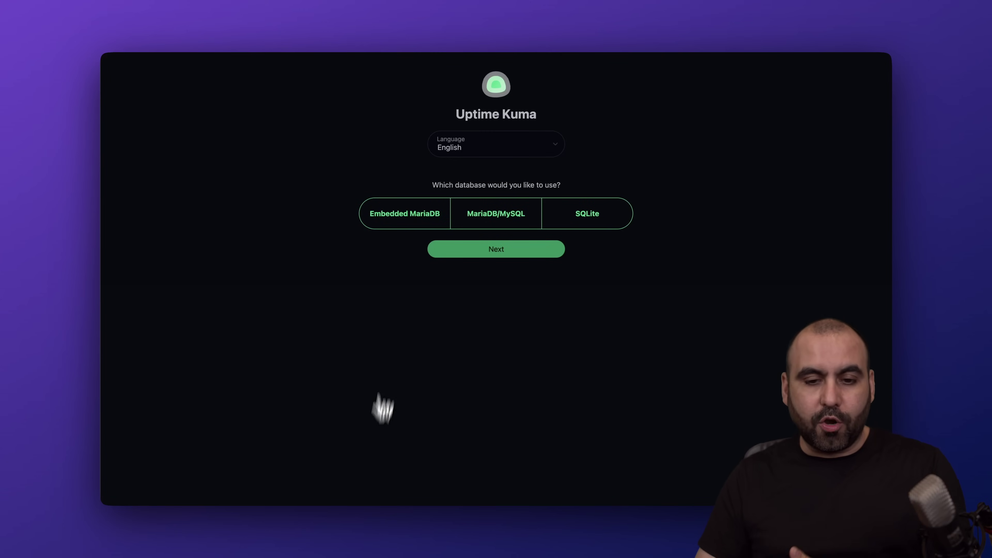
{"action": "left_click", "coordinate": [427, 215]}
Step: Proceed with Uptime Kuma's setup using the Embedded MariaDB database
{"action": "left_click", "coordinate": [502, 313]}
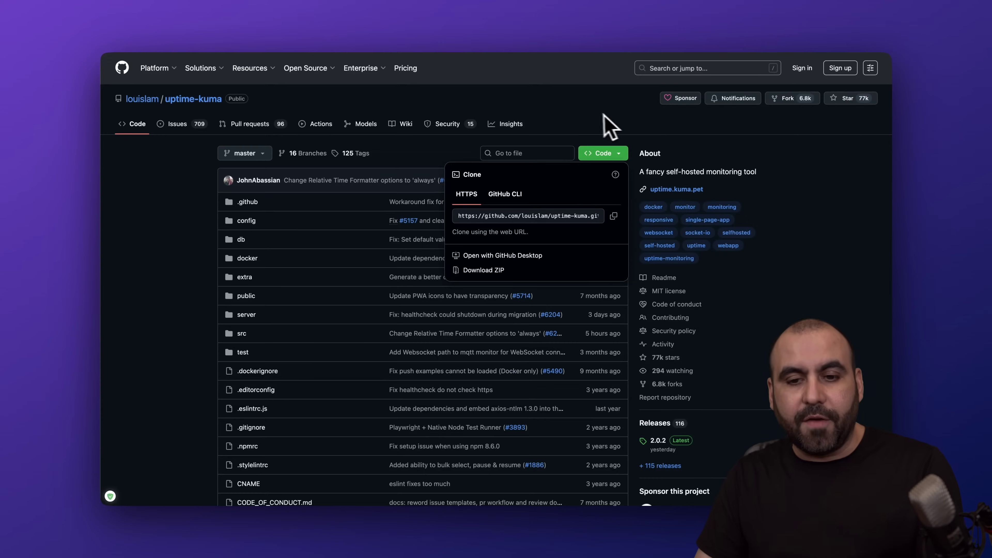
Step: Dismiss the Code clone dropdown on uptime-kuma's GitHub repository page
{"action": "left_click", "coordinate": [605, 117]}
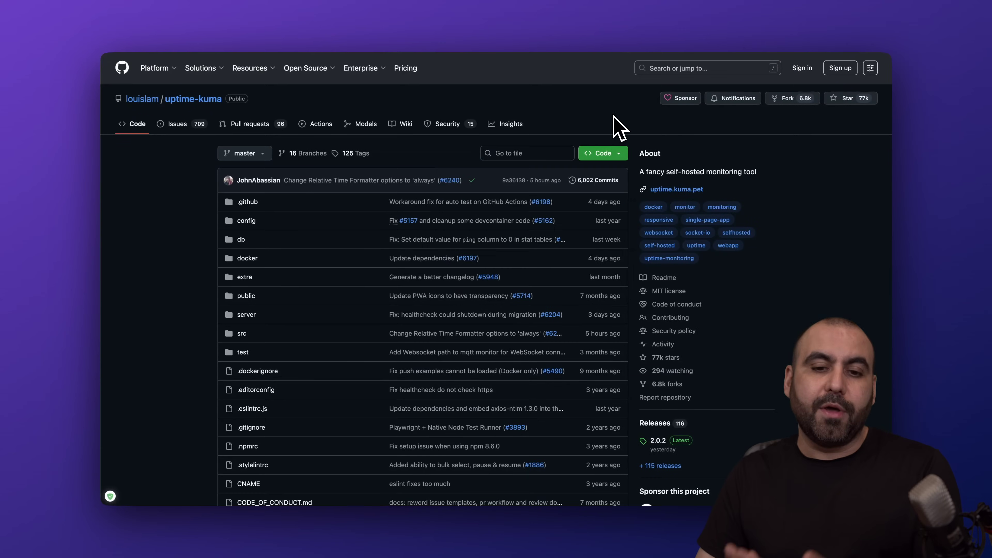
{"action": "mouse_move", "coordinate": [290, 74]}
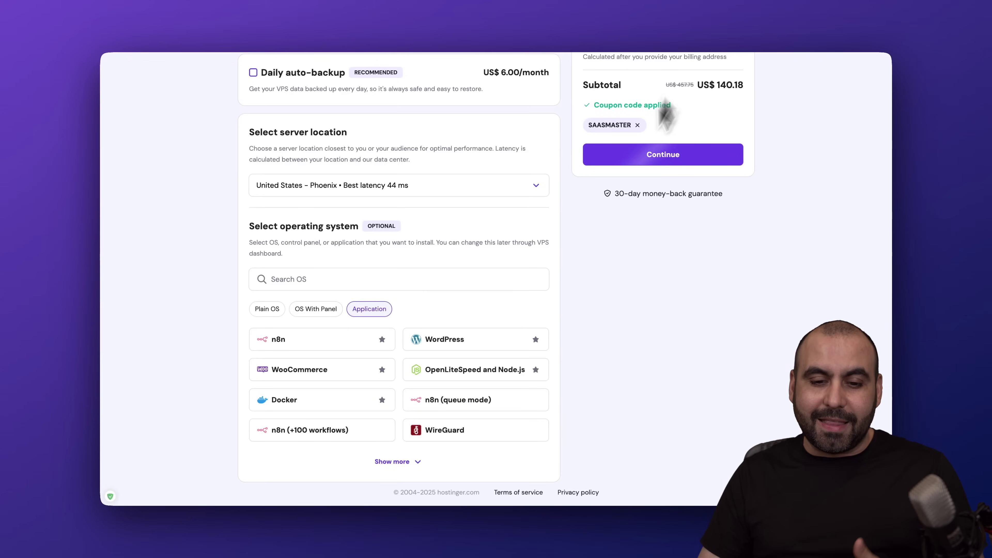
{"action": "scroll", "coordinate": [593, 279], "scroll_direction": "up", "scroll_amount": 4}
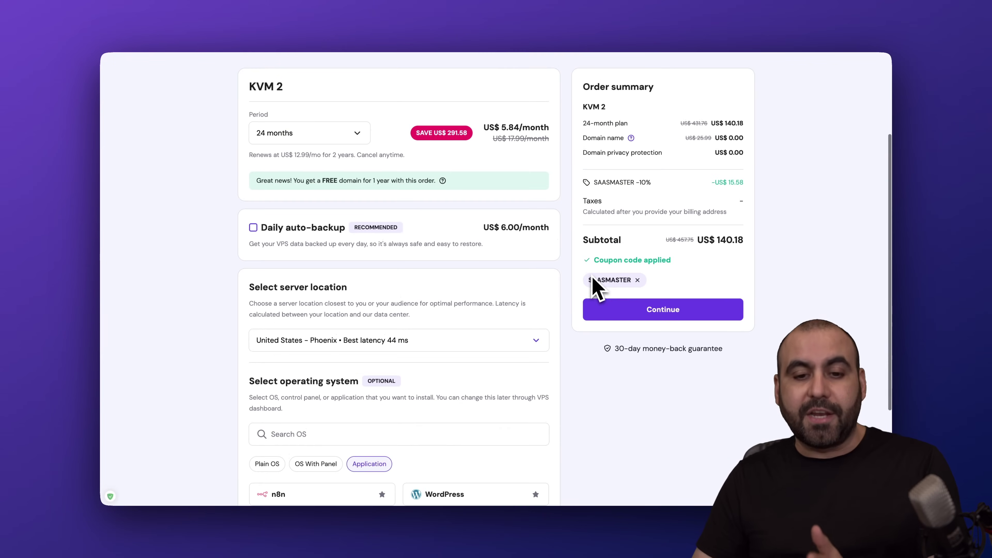